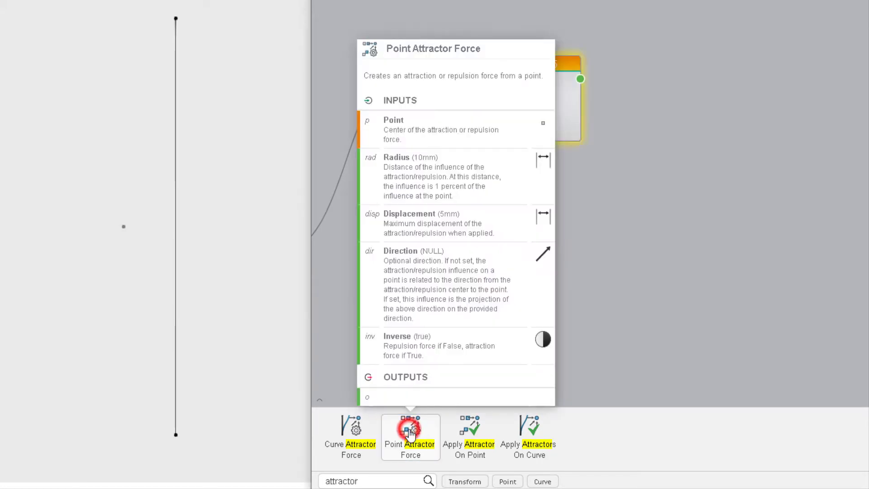
Wire a Point Attractor Force centred on the point into Apply Attractors On Curve acting on the line
drag(413, 435, 614, 245)
drag(476, 181, 580, 229)
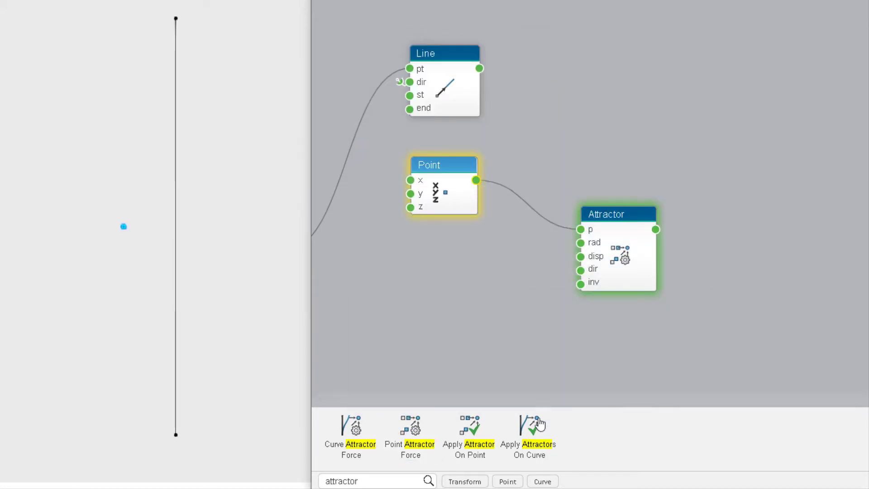
mouse_move(530, 435)
mouse_down()
mouse_move(557, 89)
mouse_move(779, 180)
mouse_up()
click(445, 82)
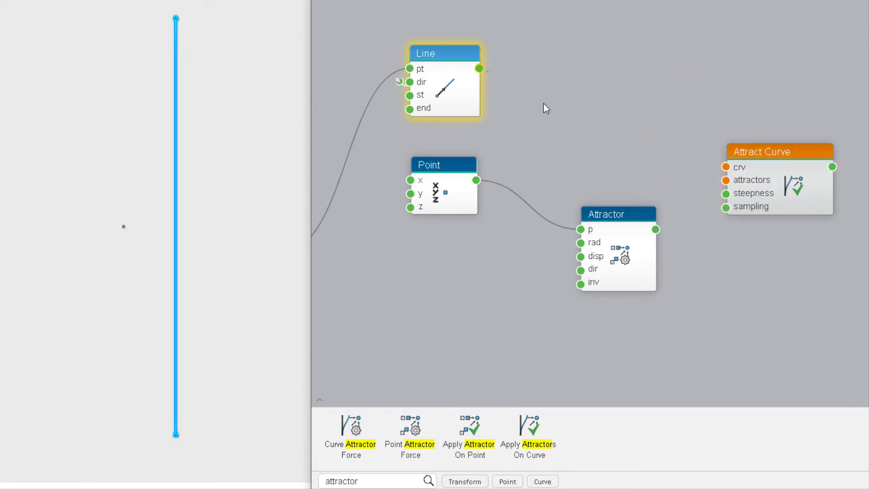
drag(655, 230, 726, 180)
Review the attractor's influence radius (rad) and maximum displacement (disp) settings
double_click(625, 214)
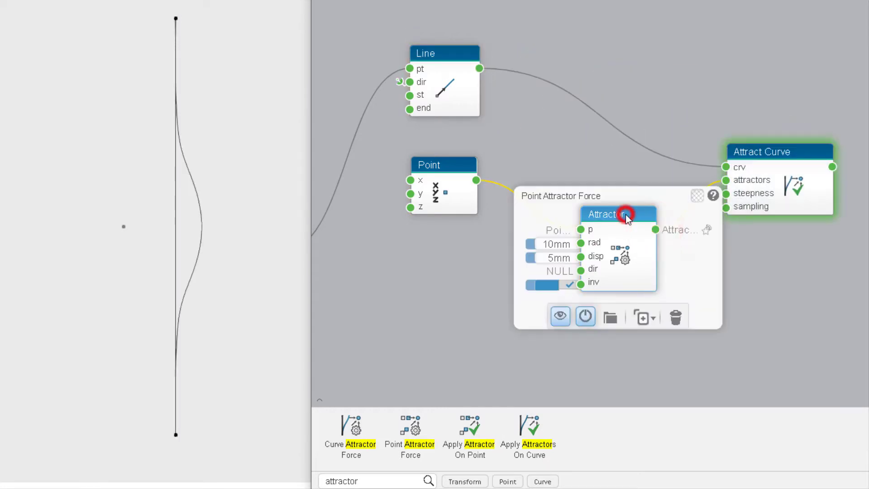
click(529, 243)
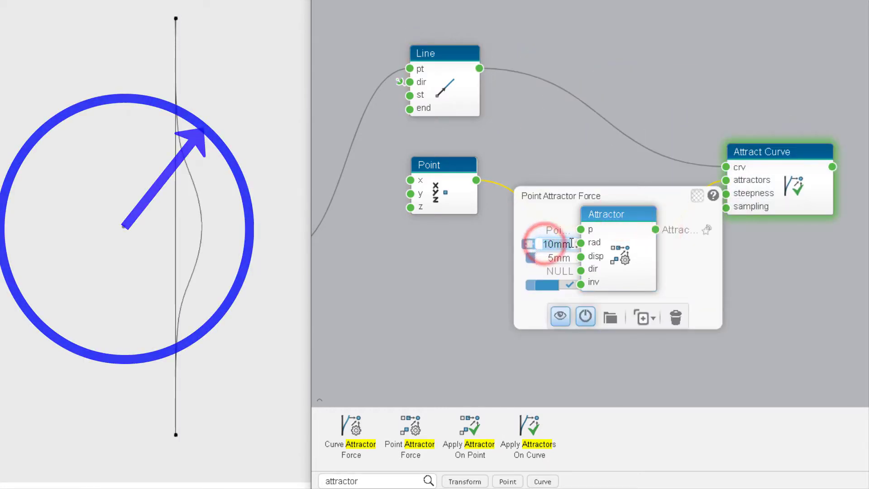
click(531, 258)
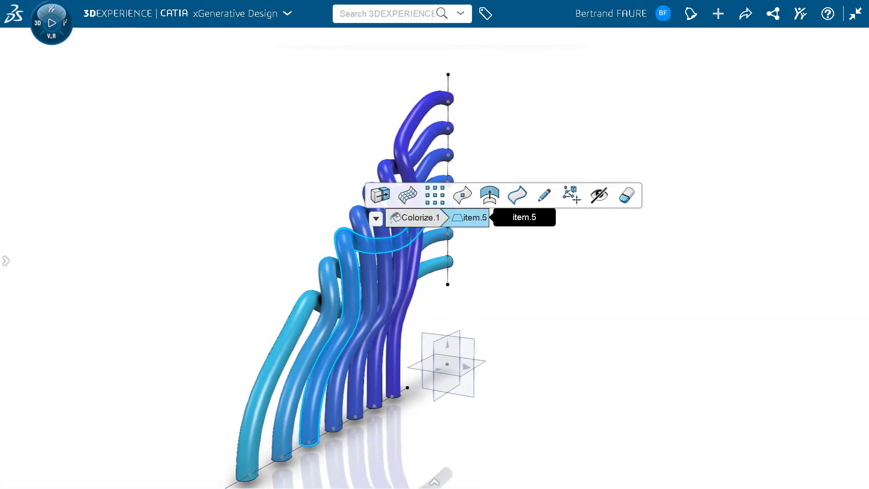
scroll(435, 245, up, 8)
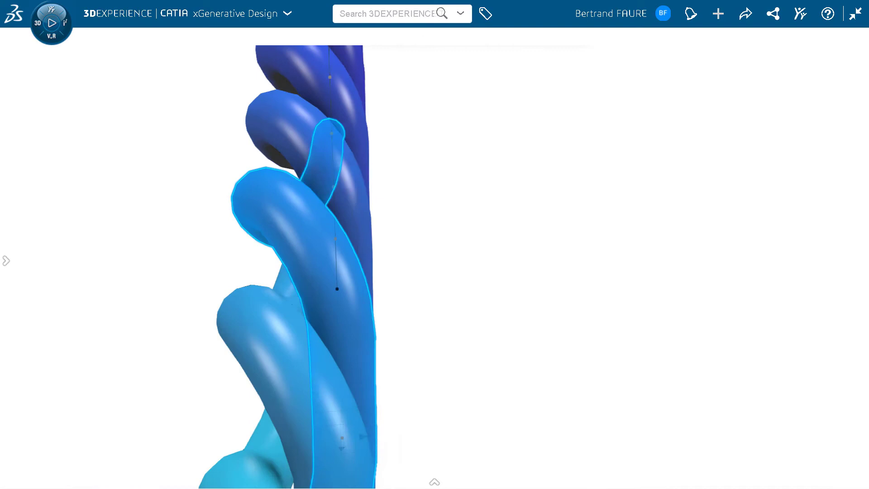
middle_drag(339, 272, 476, 237)
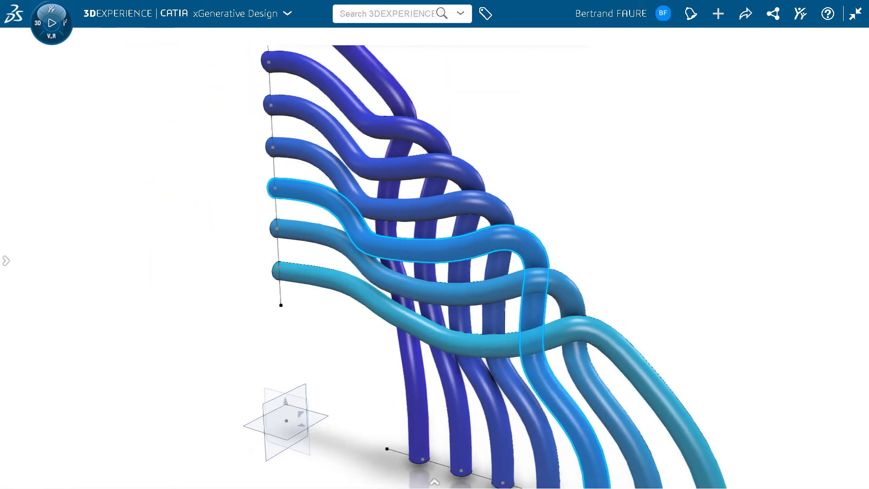